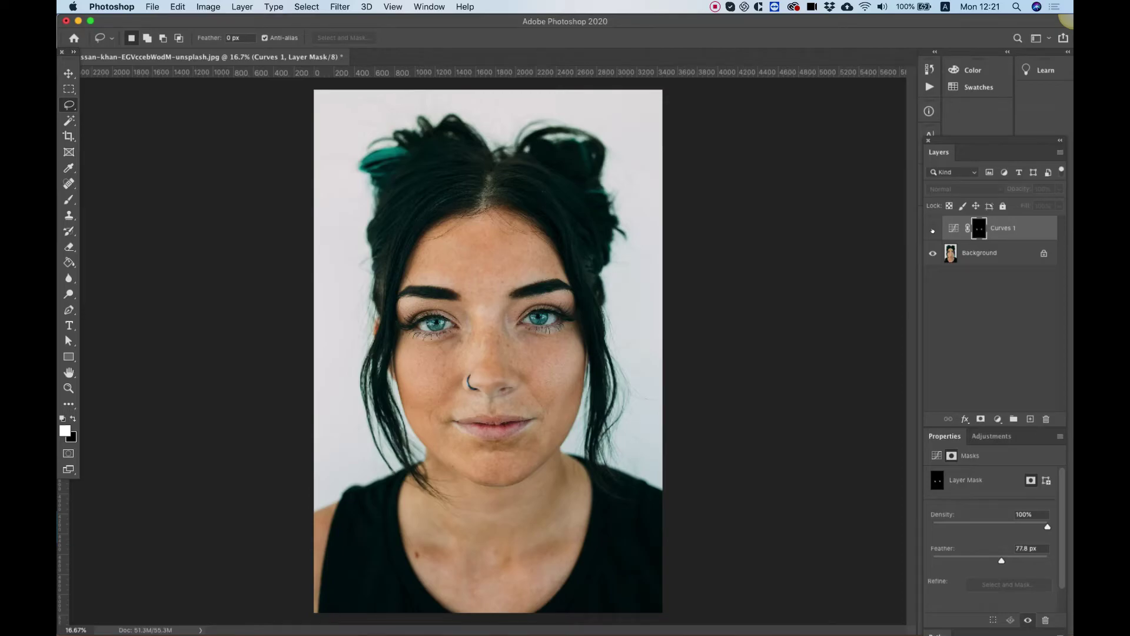
# Step: Toggle the Curves 1 layer's visibility to compare blush on and off, leaving it visible
pyautogui.click(933, 229)
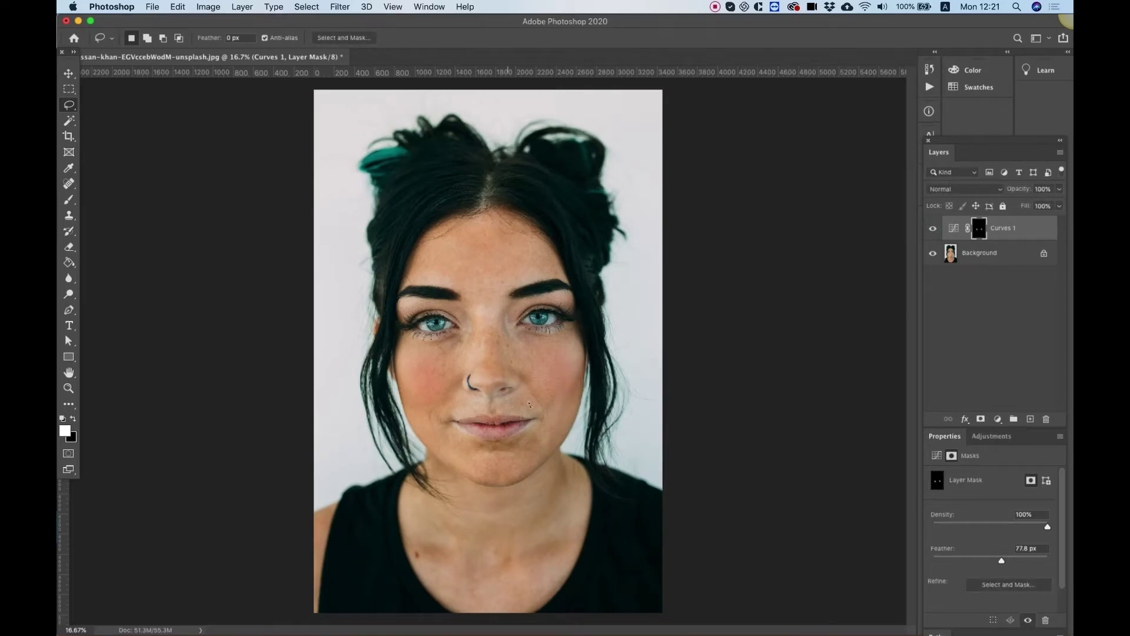
pyautogui.click(931, 230)
pyautogui.click(931, 230)
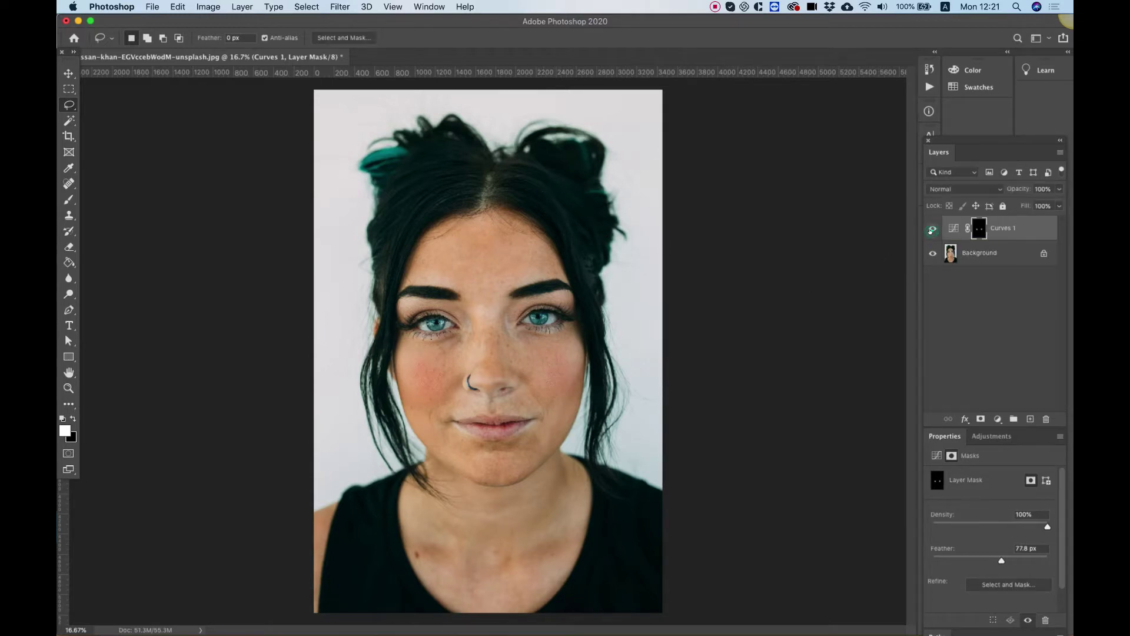
pyautogui.click(930, 231)
pyautogui.click(930, 231)
pyautogui.click(930, 231)
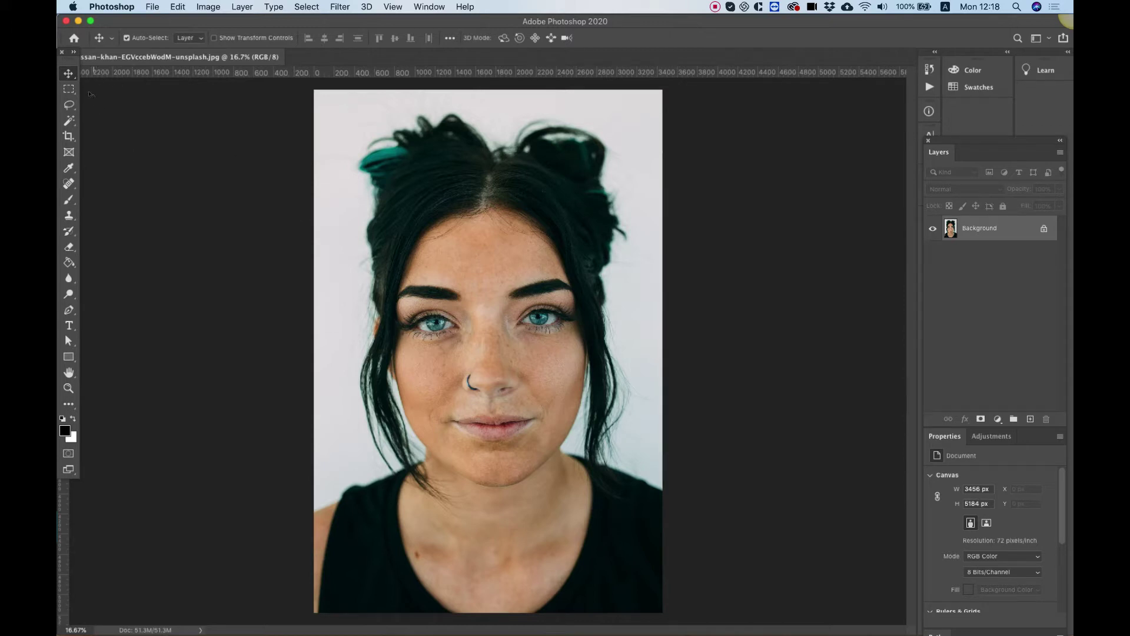
# Step: With the plain freehand Lasso, outline patches on both cheeks, adding the second with Shift
pyautogui.click(67, 106)
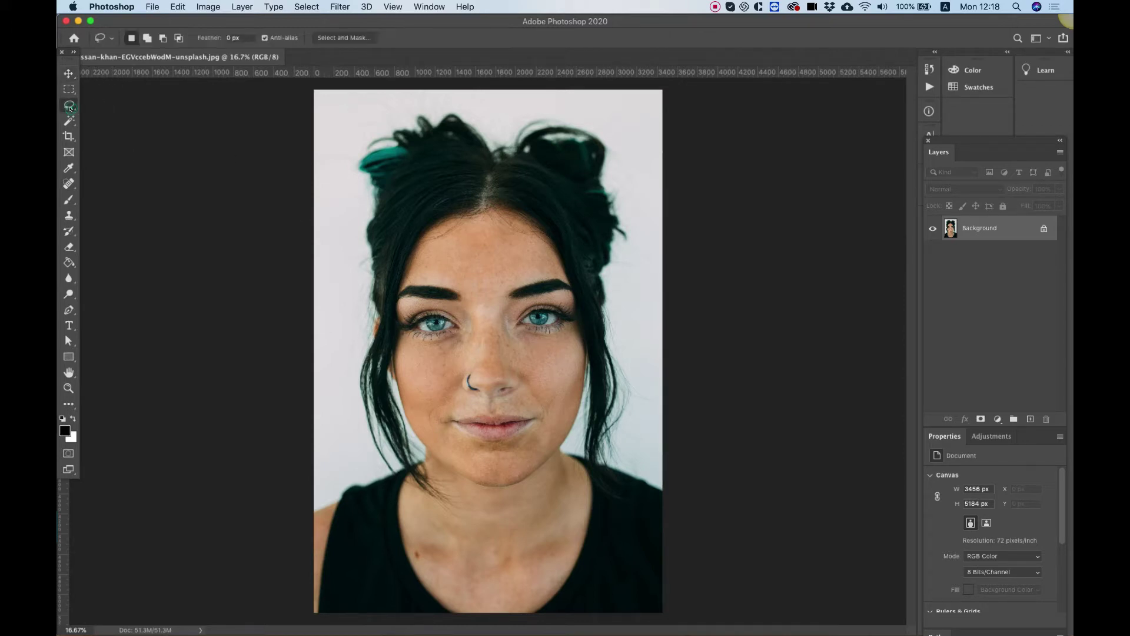
pyautogui.rightClick(67, 107)
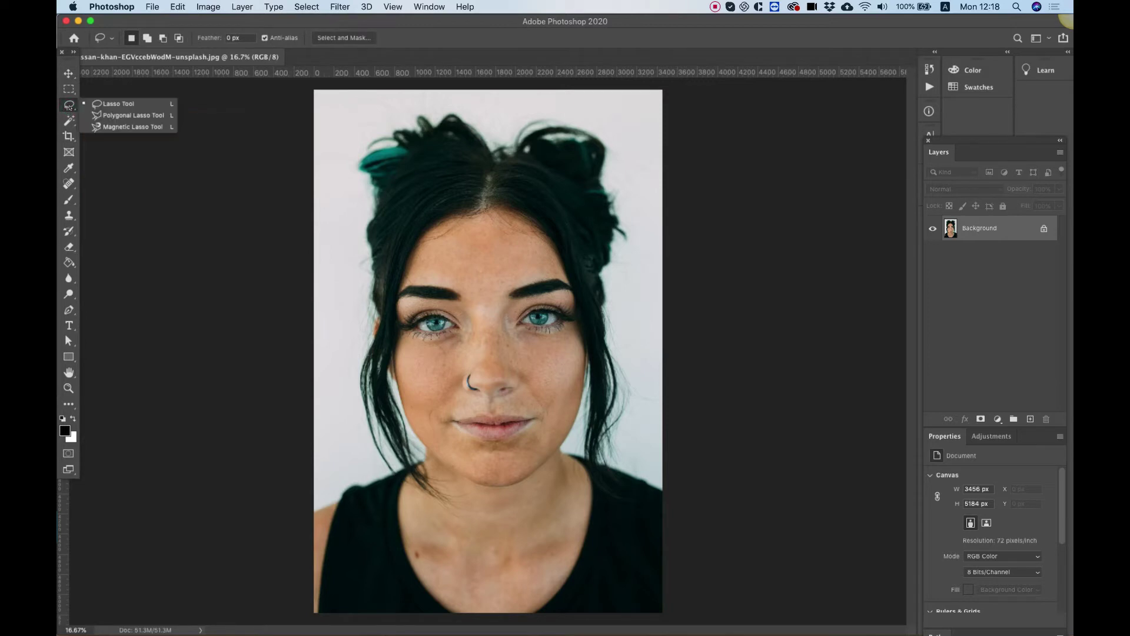
pyautogui.click(112, 106)
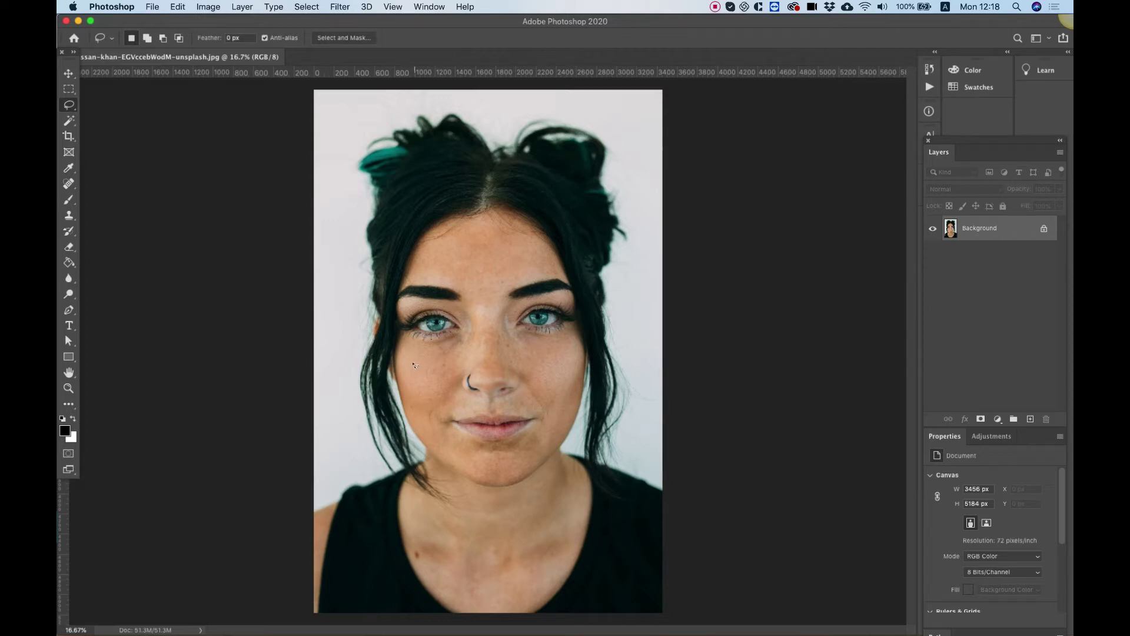
pyautogui.moveTo(413, 361)
pyautogui.mouseDown()
pyautogui.moveTo(435, 370)
pyautogui.moveTo(438, 396)
pyautogui.mouseUp()
pyautogui.press('shift')
pyautogui.moveTo(546, 362)
pyautogui.mouseDown()
pyautogui.moveTo(572, 364)
pyautogui.moveTo(567, 394)
pyautogui.moveTo(546, 362)
pyautogui.mouseUp()
# Step: Add a Curves adjustment layer masked to the two cheek selections
pyautogui.click(997, 419)
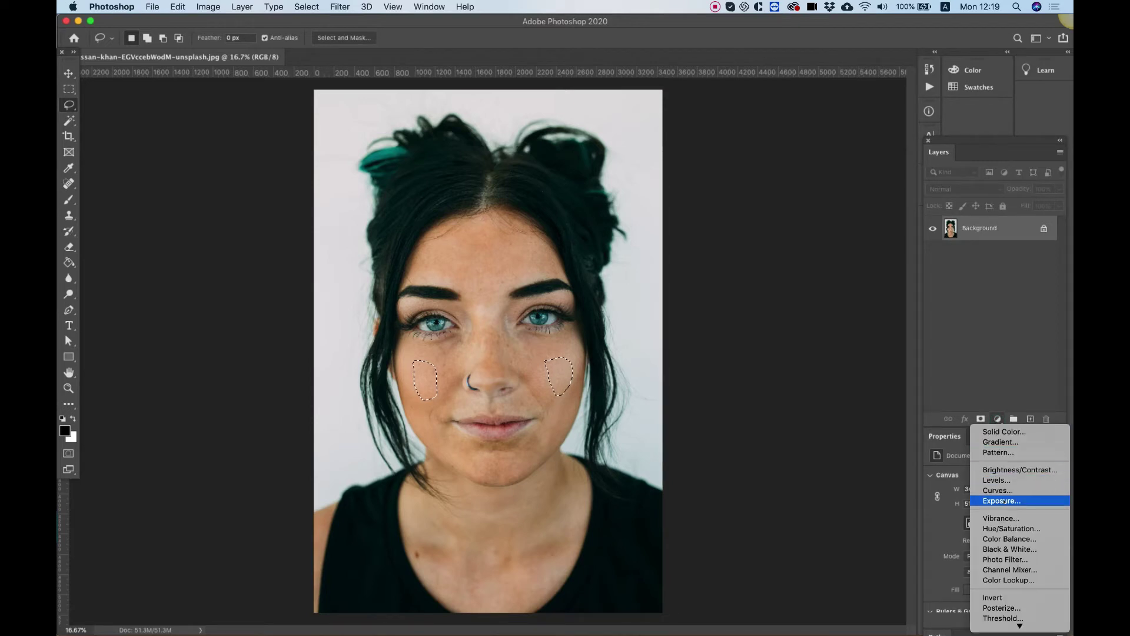
pyautogui.click(999, 491)
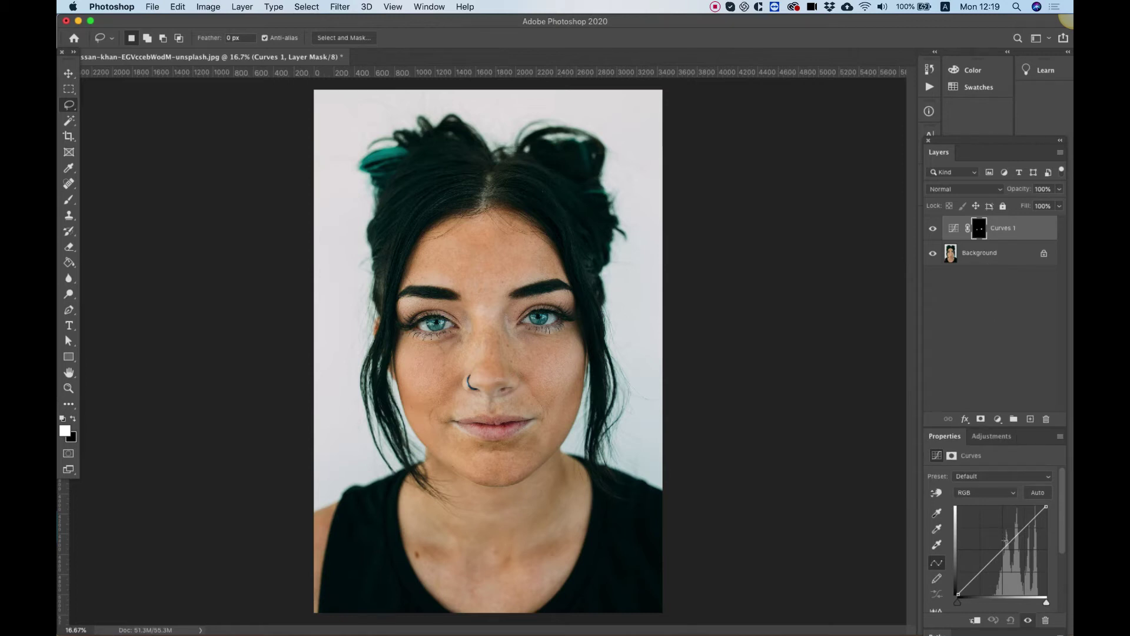
# Step: Pull the RGB curve point down to darken the cheeks, then switch to the Red channel
pyautogui.moveTo(1006, 539); pyautogui.dragTo(1010, 554)
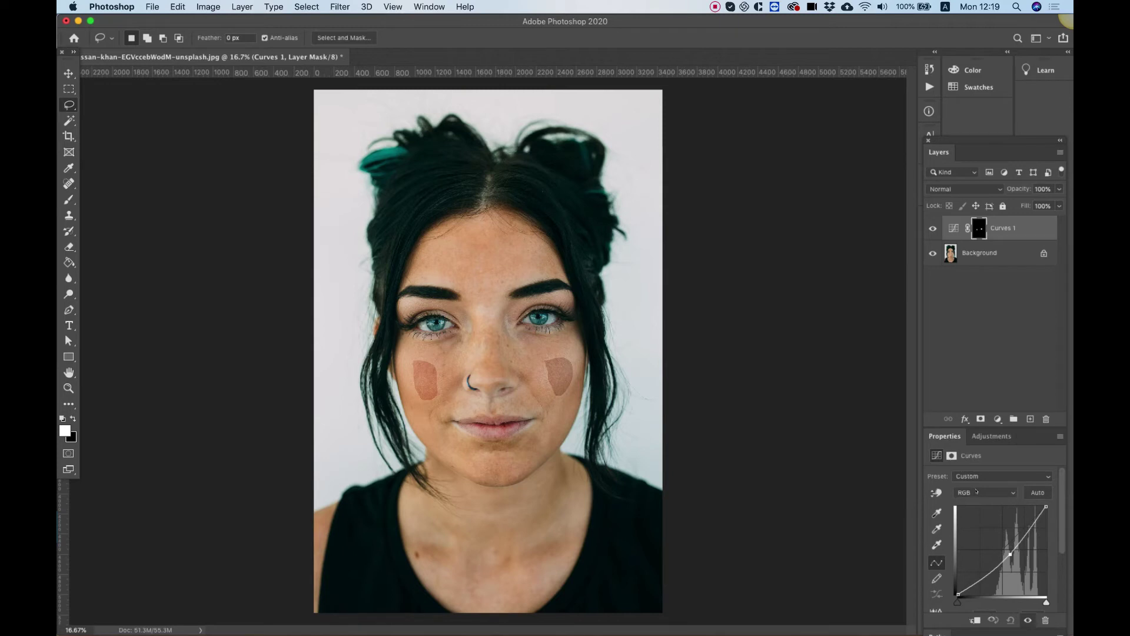
pyautogui.click(976, 491)
pyautogui.click(967, 500)
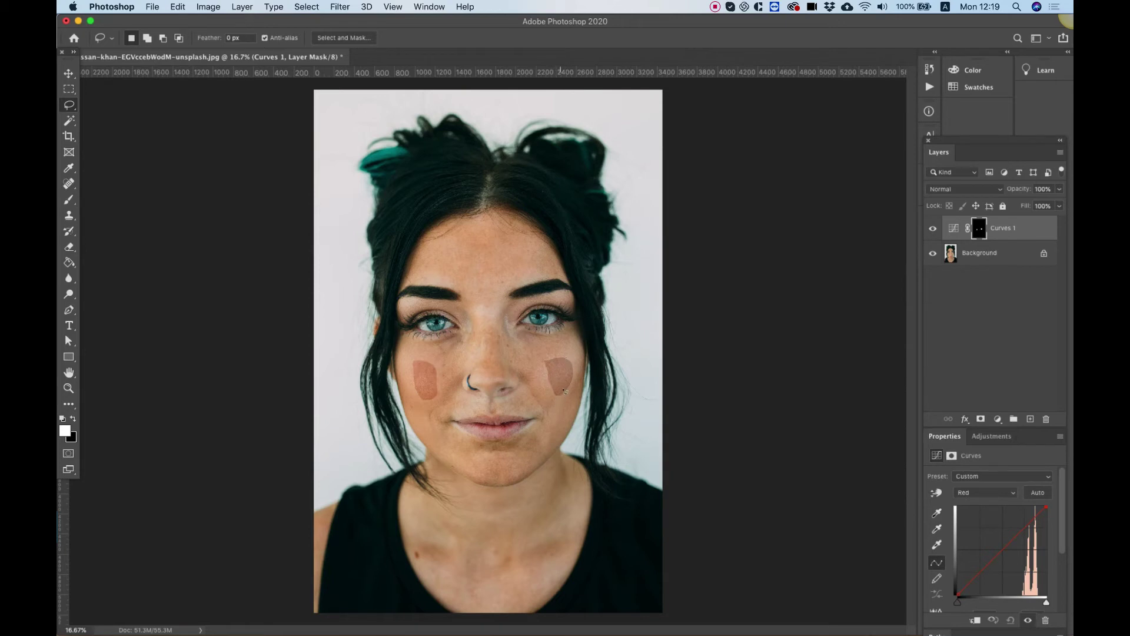
# Step: Add a control point on the Red curve and drag it to tint the cheeks rosy pink
pyautogui.click(1005, 534)
pyautogui.click(1005, 533)
pyautogui.moveTo(1005, 534); pyautogui.dragTo(996, 542)
# Step: In the Curves 1 mask properties, set Feather to 77.8 px
pyautogui.click(952, 456)
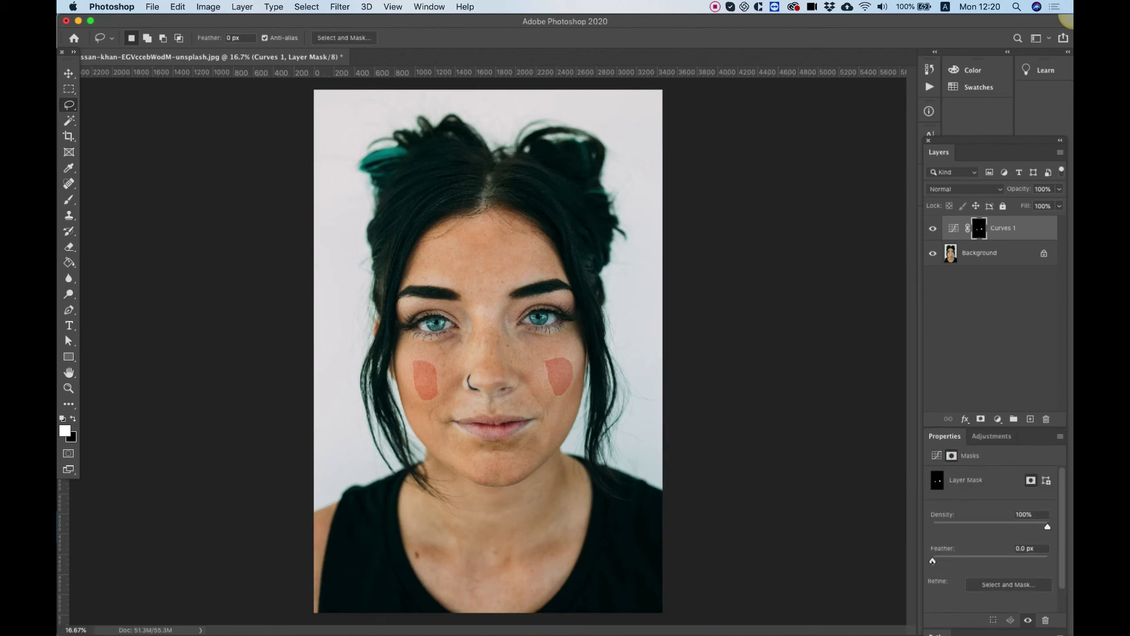
pyautogui.moveTo(932, 561); pyautogui.dragTo(1001, 561)
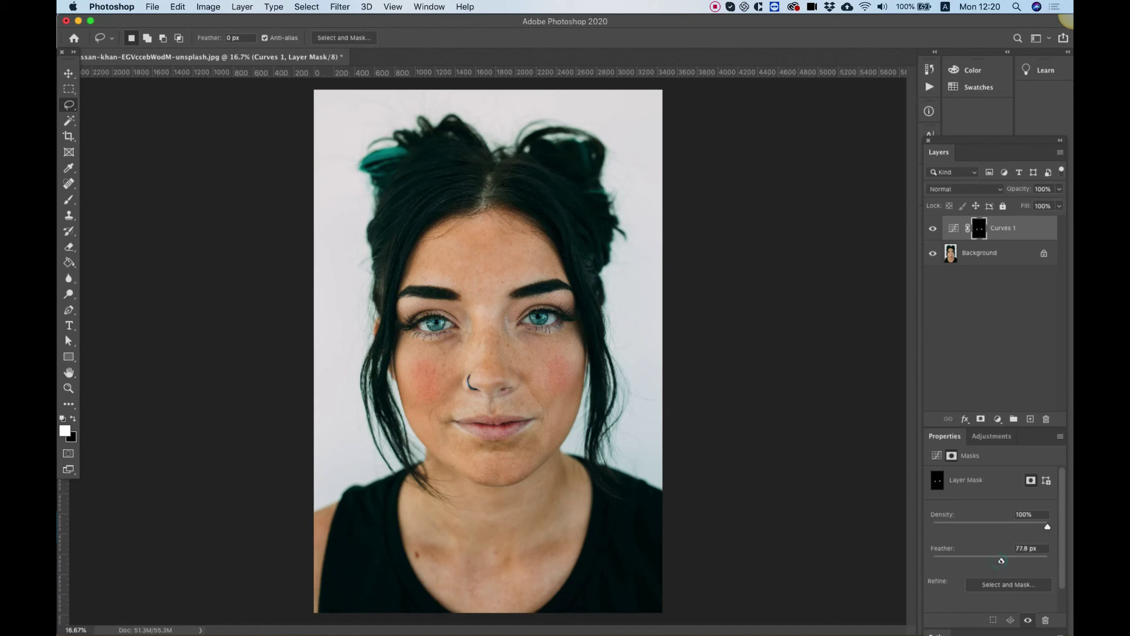
pyautogui.click(932, 231)
pyautogui.click(932, 231)
pyautogui.click(931, 231)
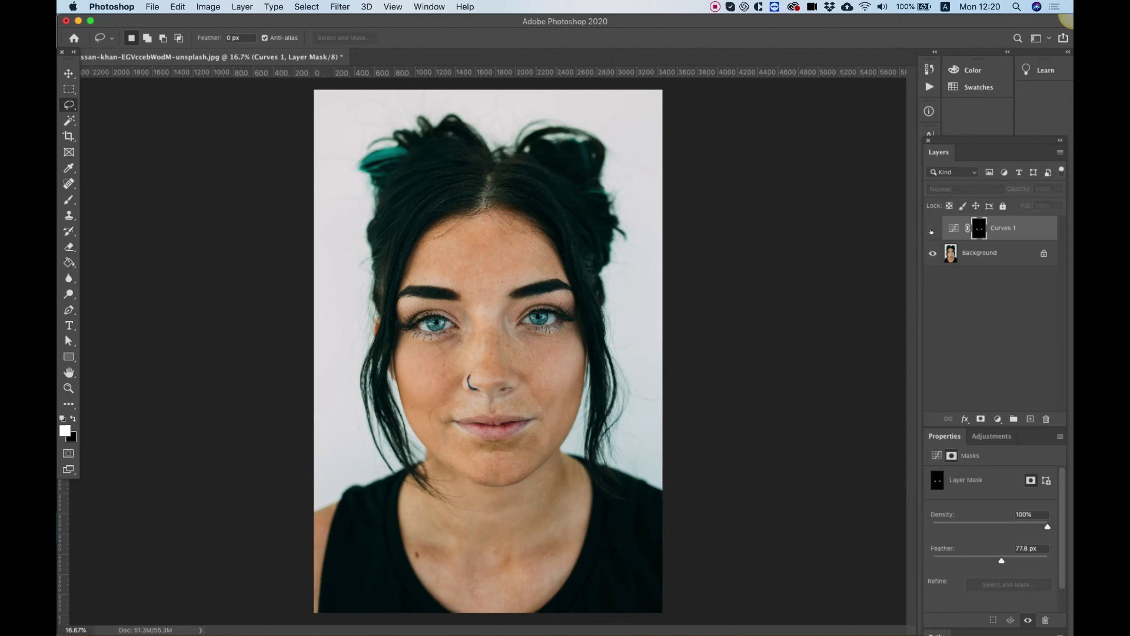
pyautogui.click(931, 230)
pyautogui.click(932, 229)
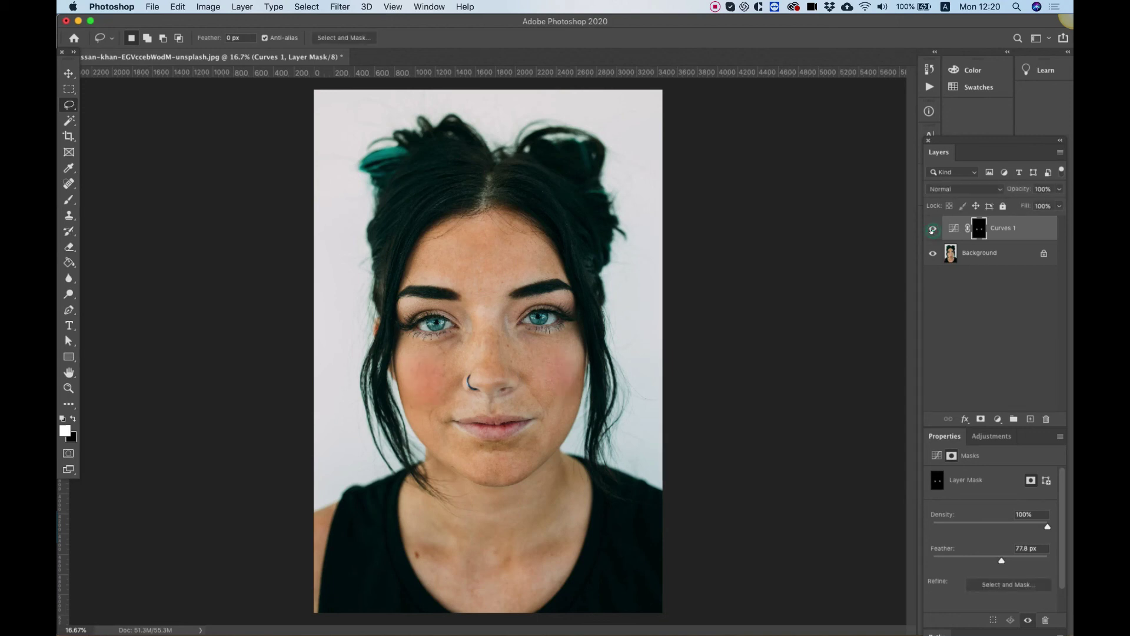
pyautogui.click(932, 230)
pyautogui.click(931, 229)
pyautogui.click(931, 229)
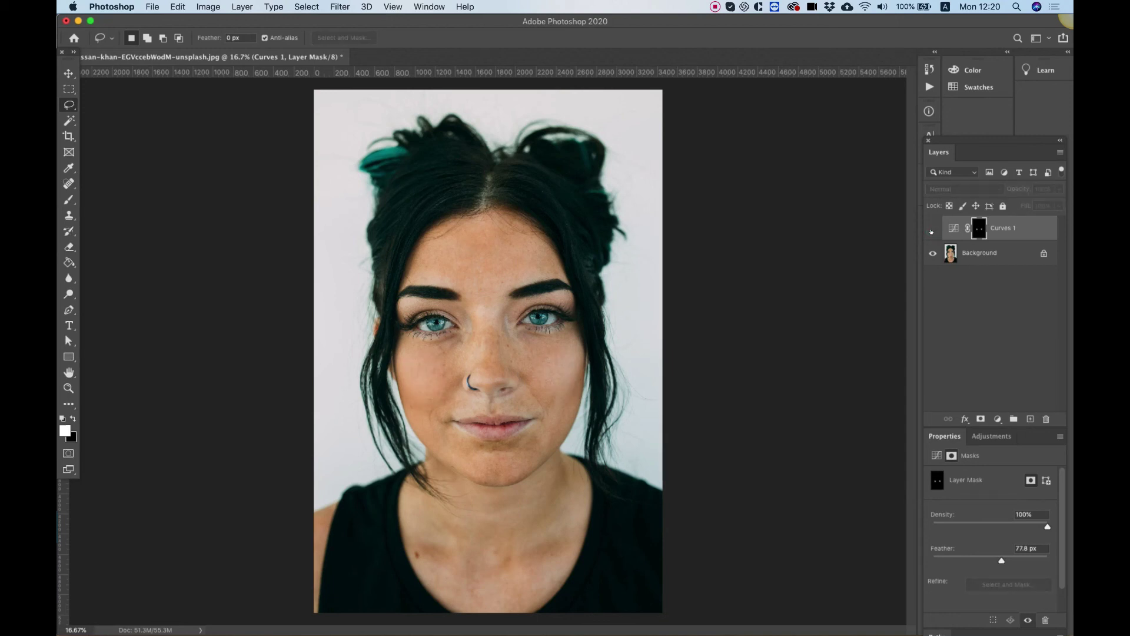
pyautogui.click(931, 229)
pyautogui.click(932, 231)
pyautogui.click(932, 231)
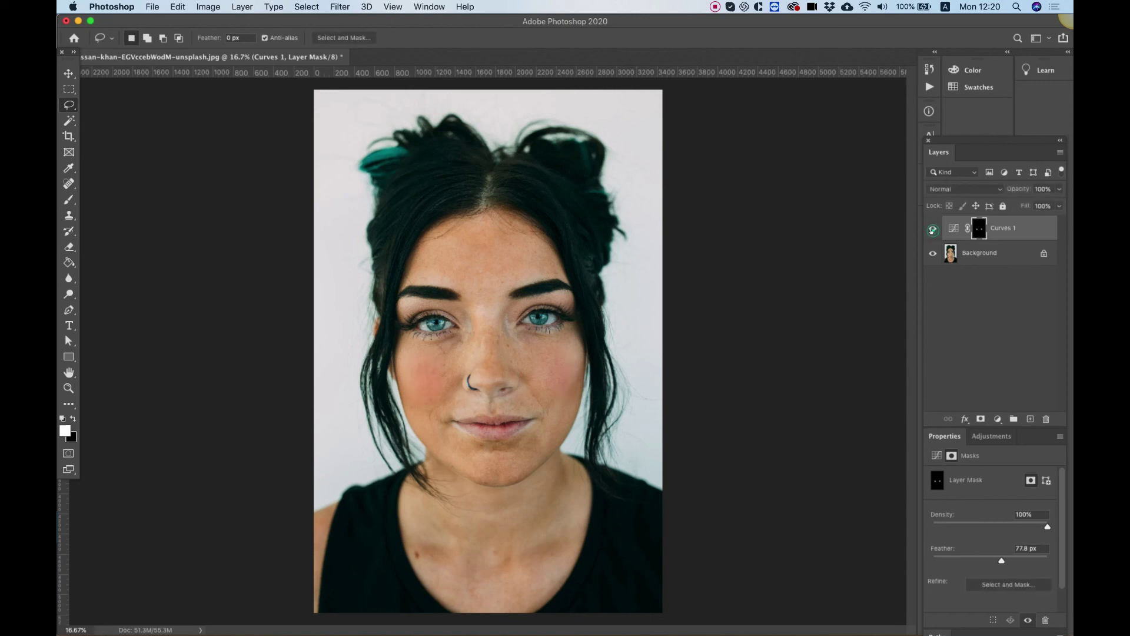